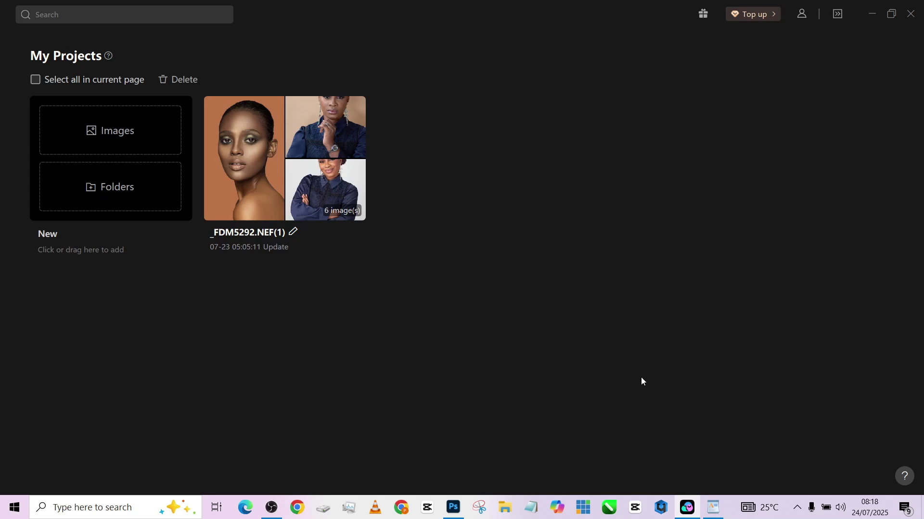
# Bring up the WordPad notes holding the s.meitu.com download link.
pyautogui.click(713, 507)
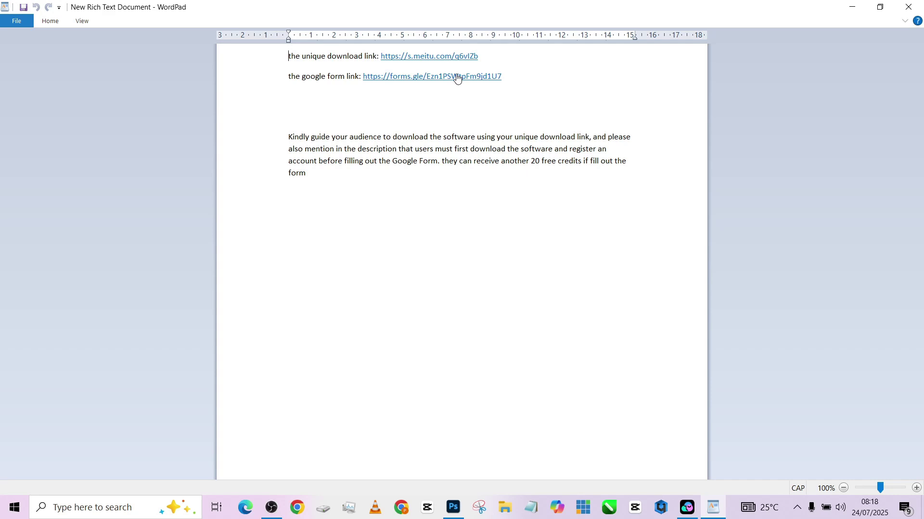
# Open the Meitu download page, start the Windows installer download, then cancel it.
pyautogui.click(440, 61)
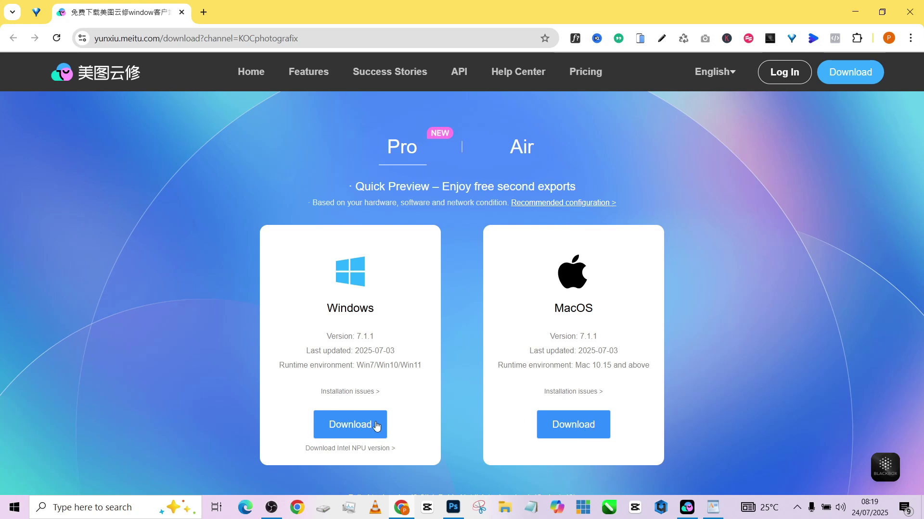
pyautogui.click(362, 428)
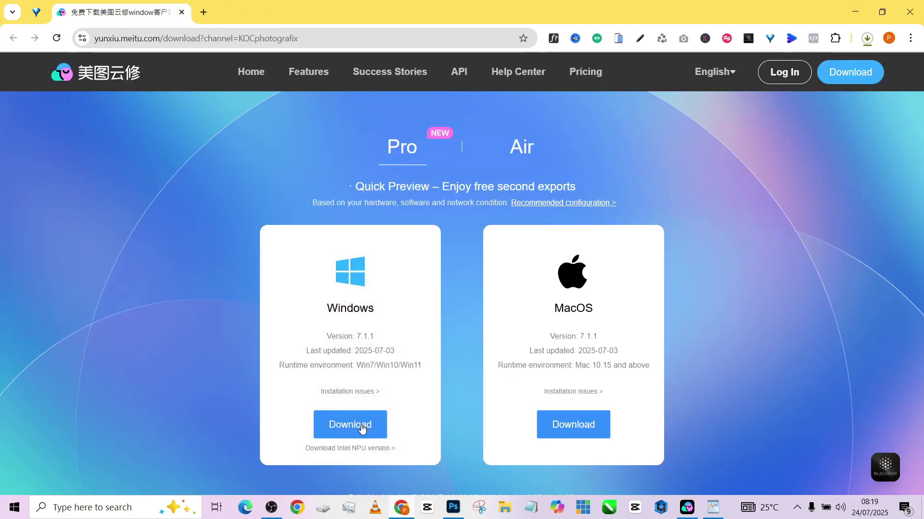
pyautogui.click(866, 38)
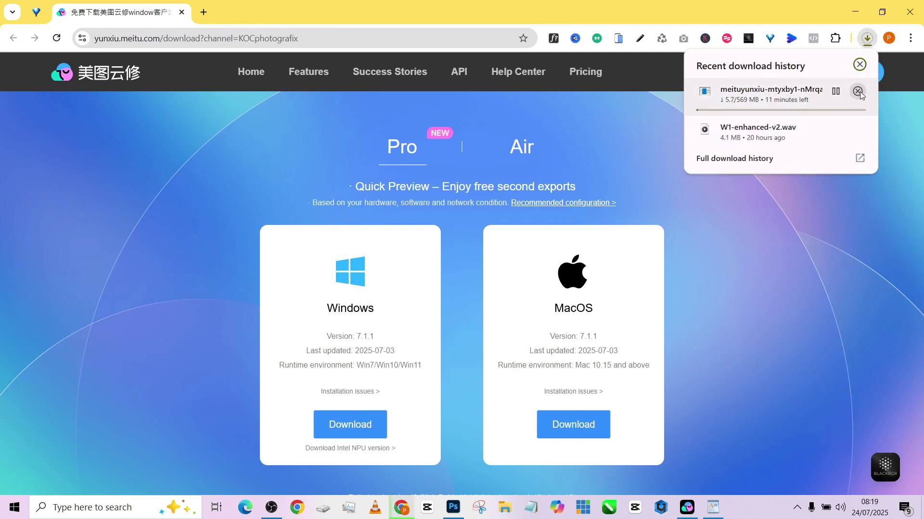
pyautogui.click(858, 92)
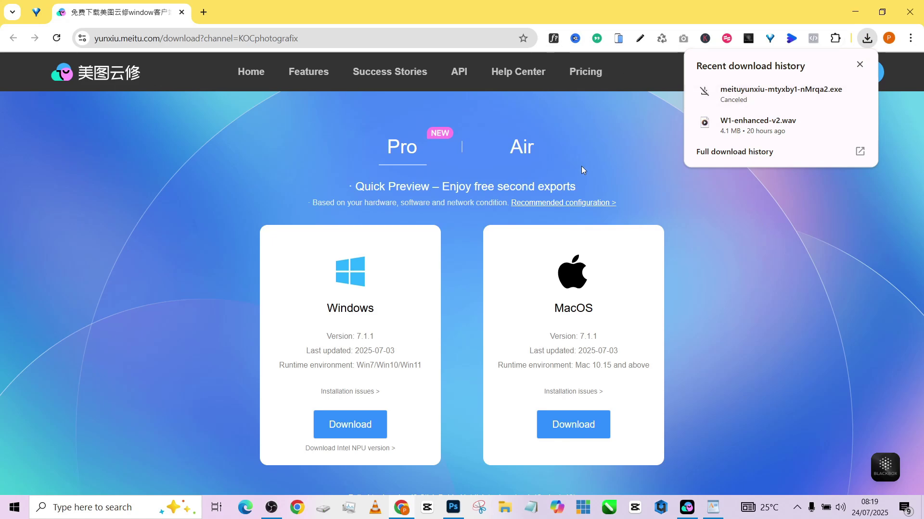
# Hide Chrome and WordPad, log out of MeituYunxiu, and relaunch the app from the desktop.
pyautogui.click(854, 11)
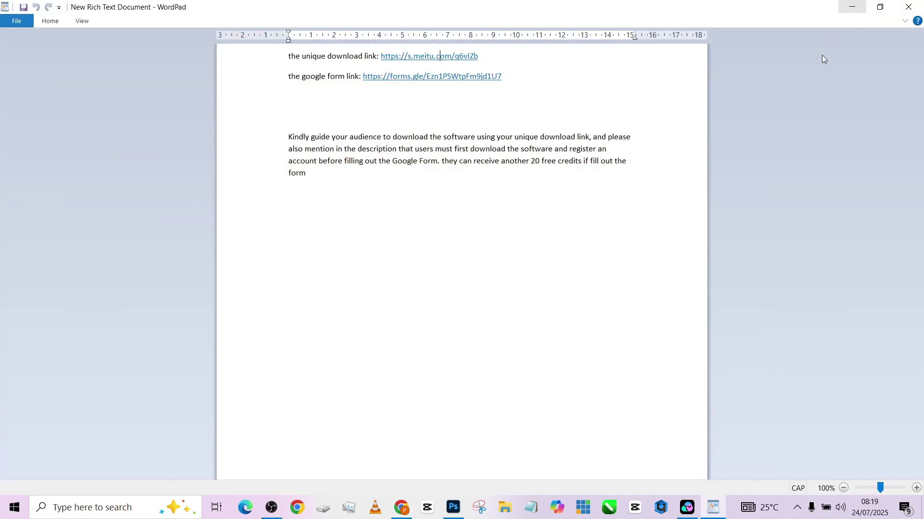
pyautogui.click(851, 6)
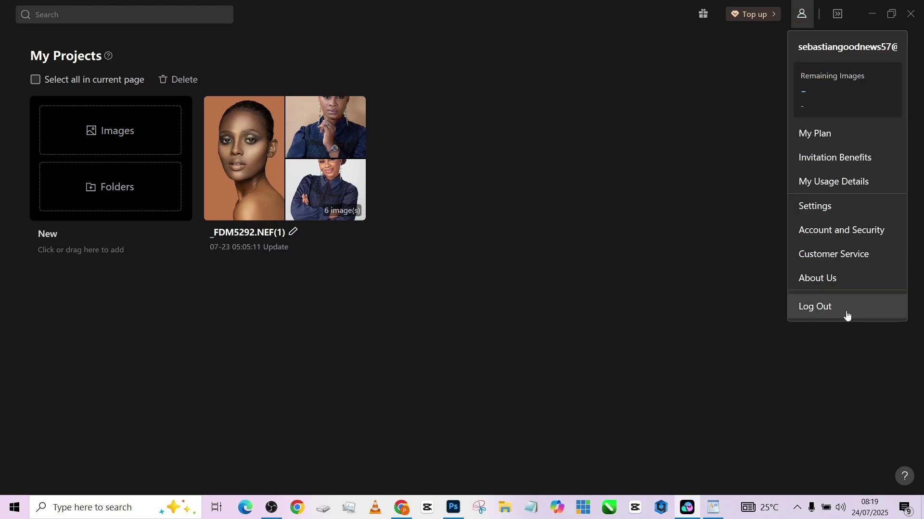
pyautogui.click(823, 313)
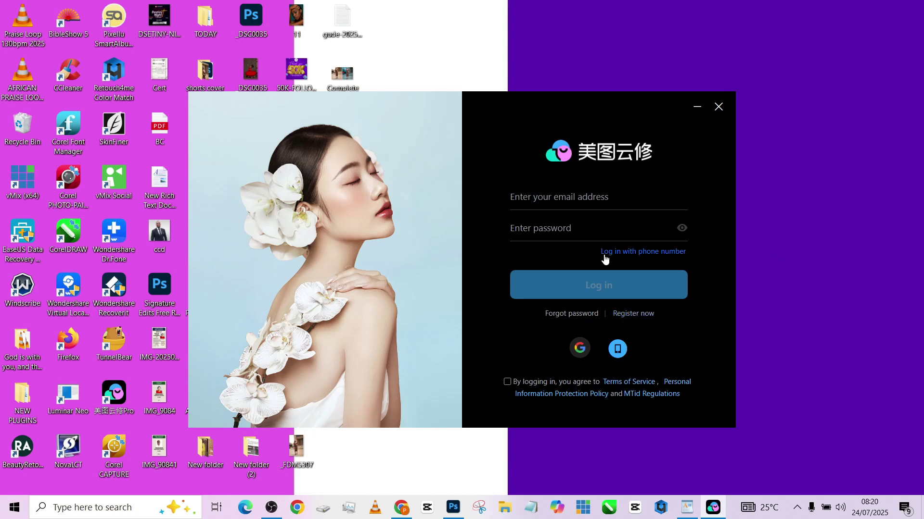
pyautogui.click(630, 315)
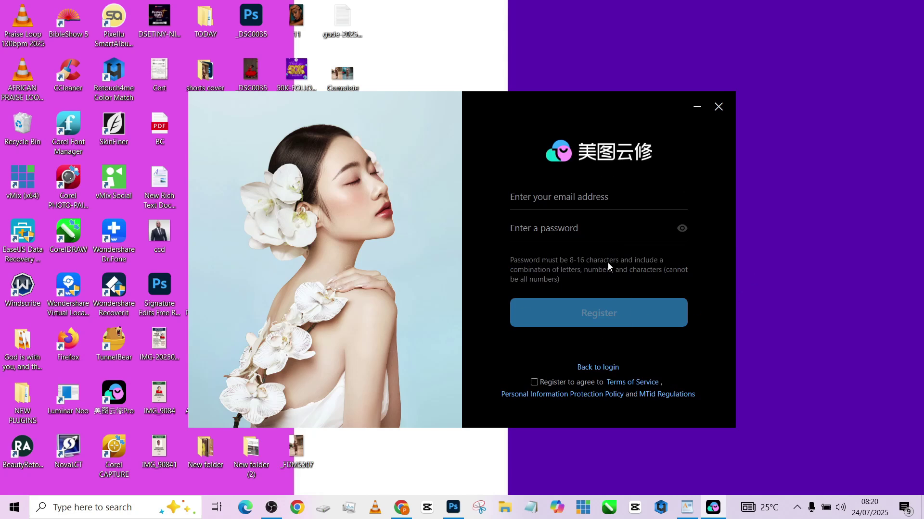
pyautogui.click(603, 366)
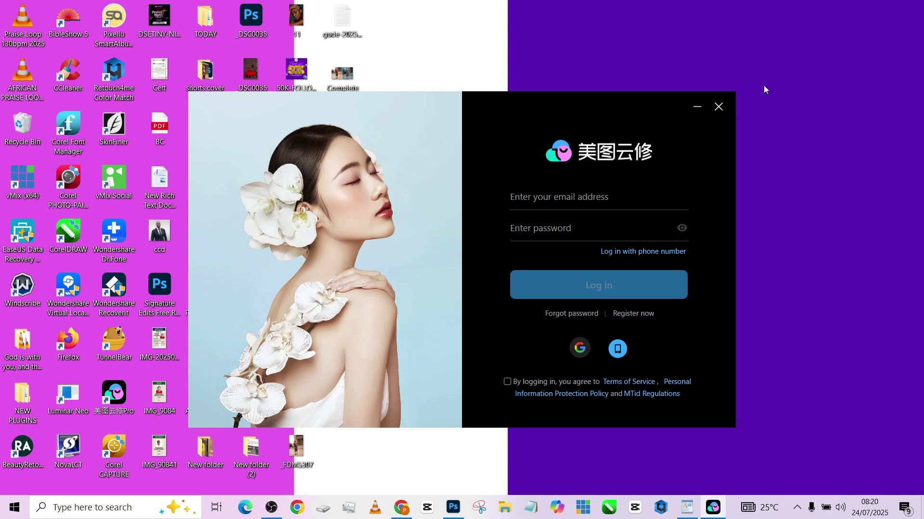
pyautogui.click(718, 106)
pyautogui.doubleClick(113, 393)
# Enter the account email and password and attempt to log in.
pyautogui.click(538, 202)
pyautogui.press('Tab')
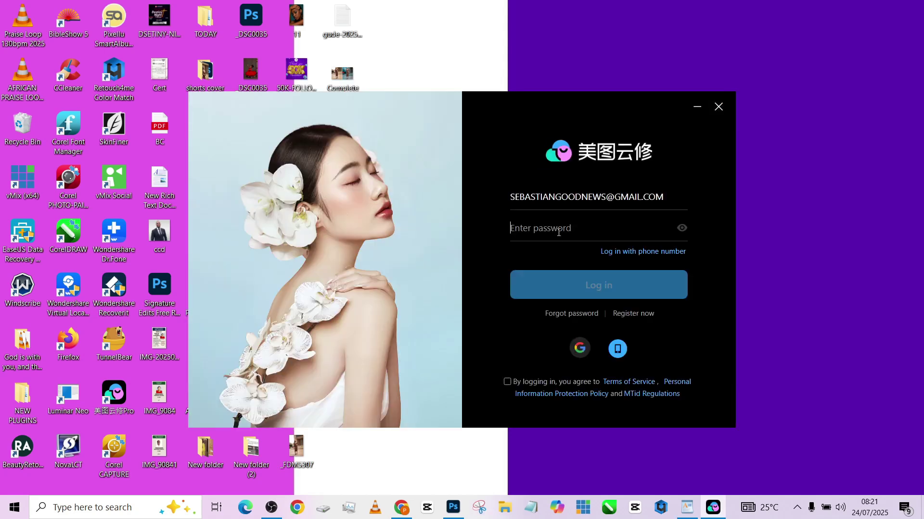
pyautogui.write('**************')
pyautogui.press('Return')
pyautogui.click(681, 229)
pyautogui.click(598, 286)
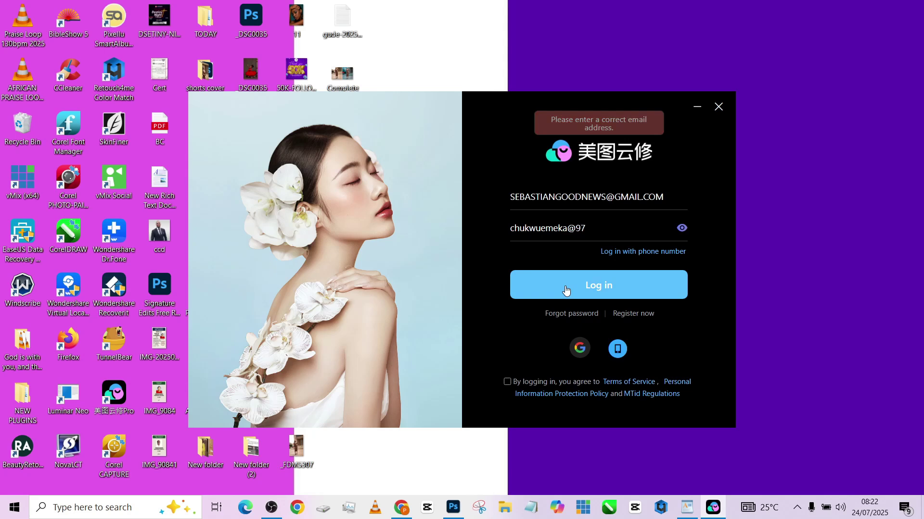
# Correct the email and password, accept the terms, and sign in.
pyautogui.click(604, 197)
pyautogui.click(625, 284)
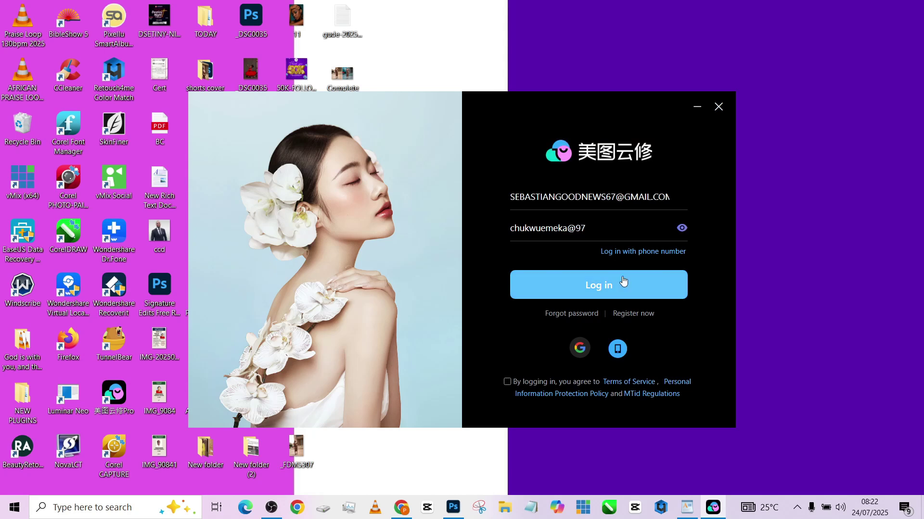
pyautogui.click(621, 293)
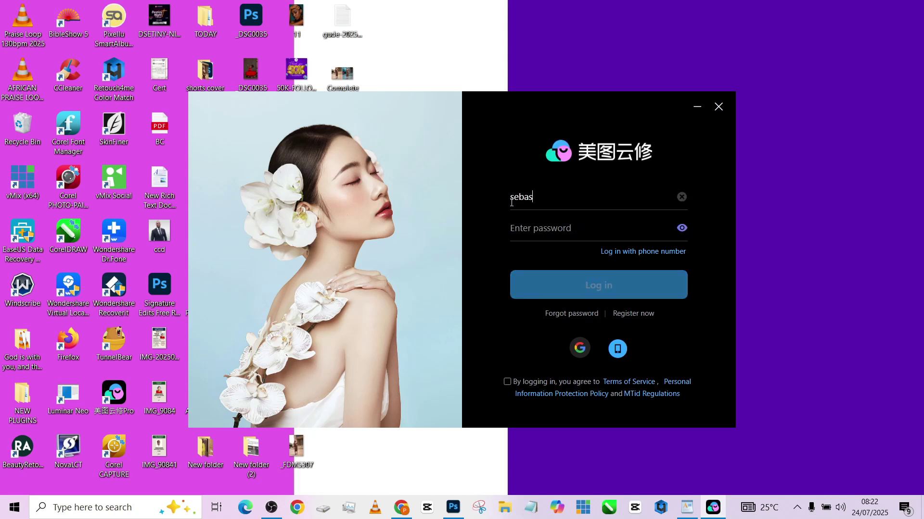
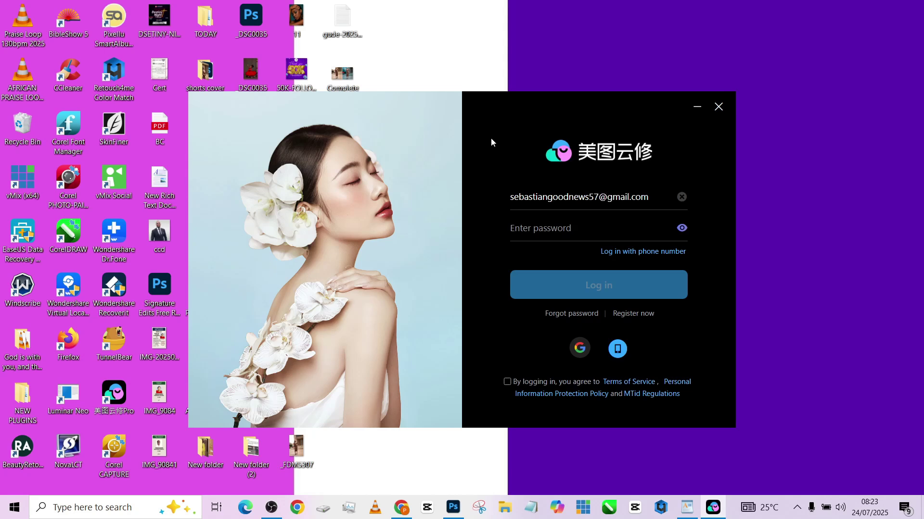
pyautogui.click(560, 235)
pyautogui.click(599, 285)
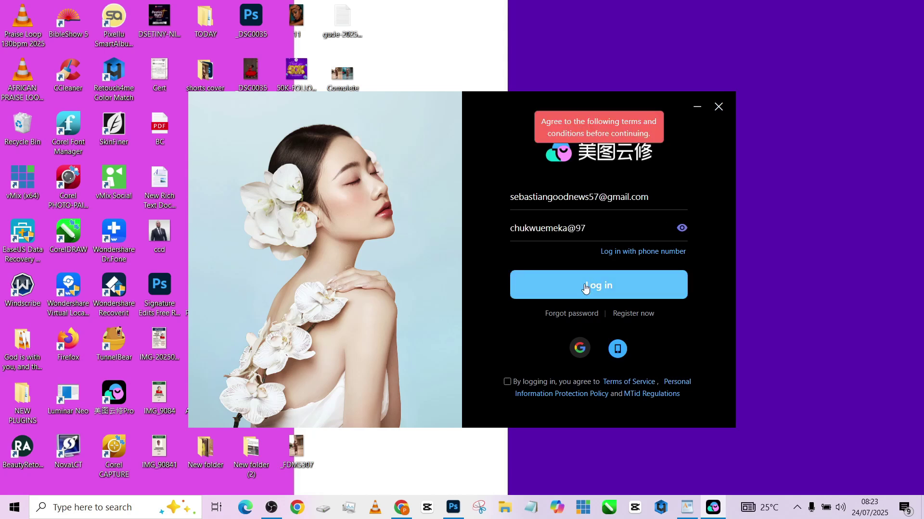
pyautogui.click(507, 382)
pyautogui.click(568, 292)
pyautogui.click(514, 233)
pyautogui.click(576, 290)
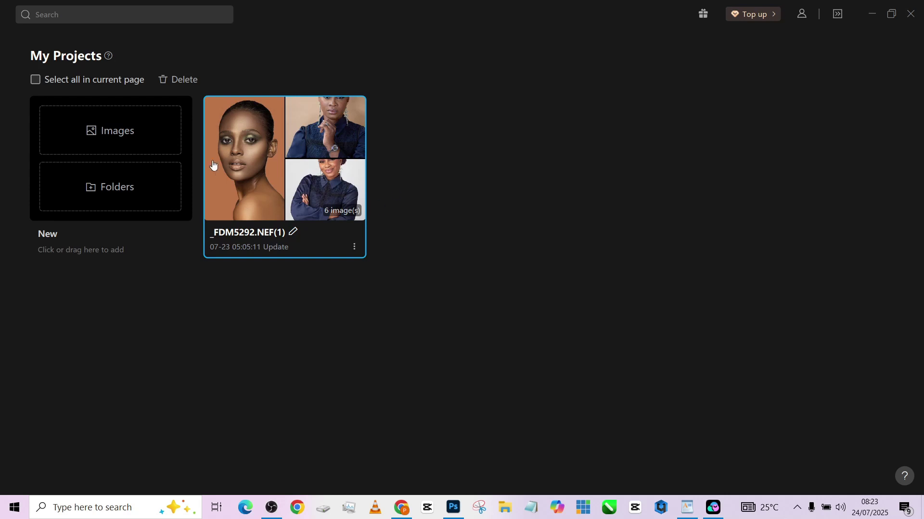
# Delete the _FDM5292.NEF(1) project, check remaining images, and minimize MeituYunxiu.
pyautogui.rightClick(296, 202)
pyautogui.click(329, 229)
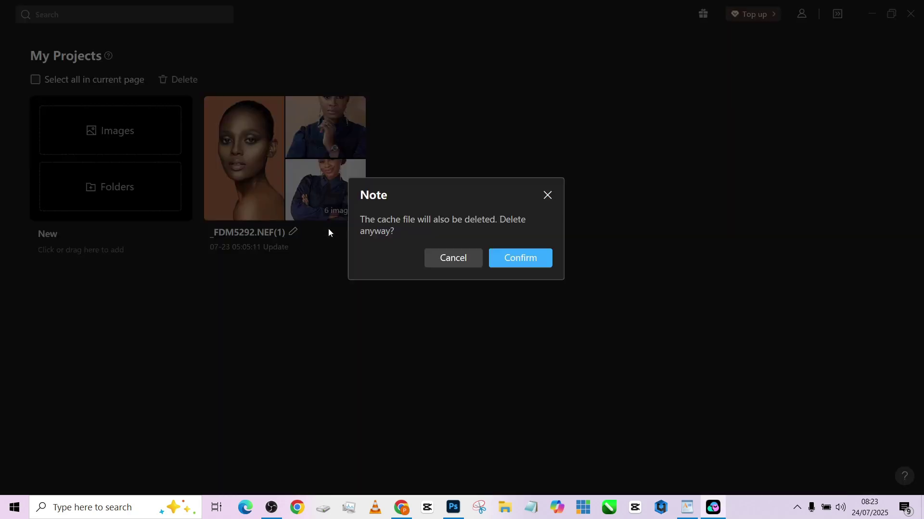
pyautogui.click(511, 258)
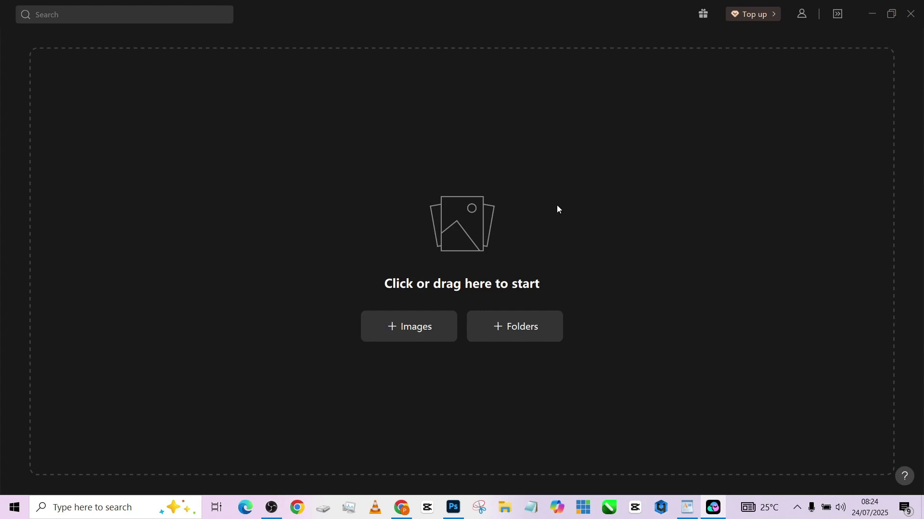
pyautogui.click(801, 20)
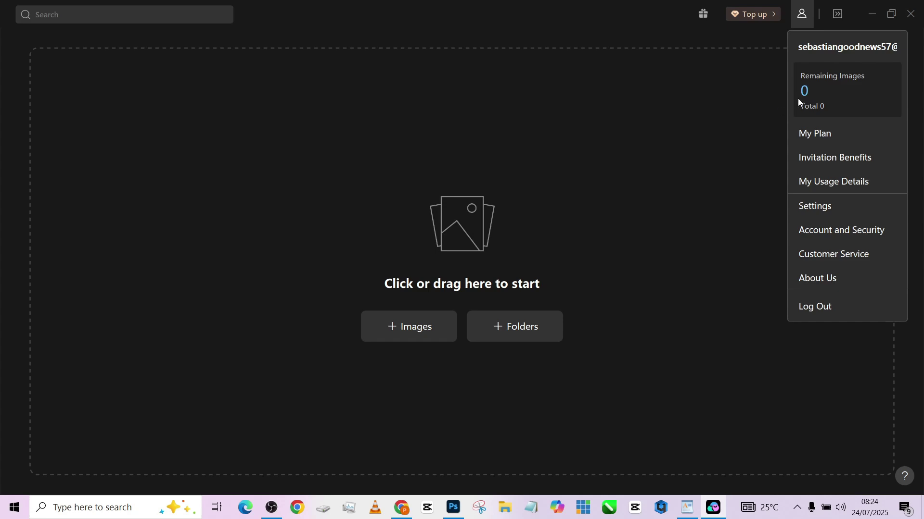
pyautogui.click(873, 14)
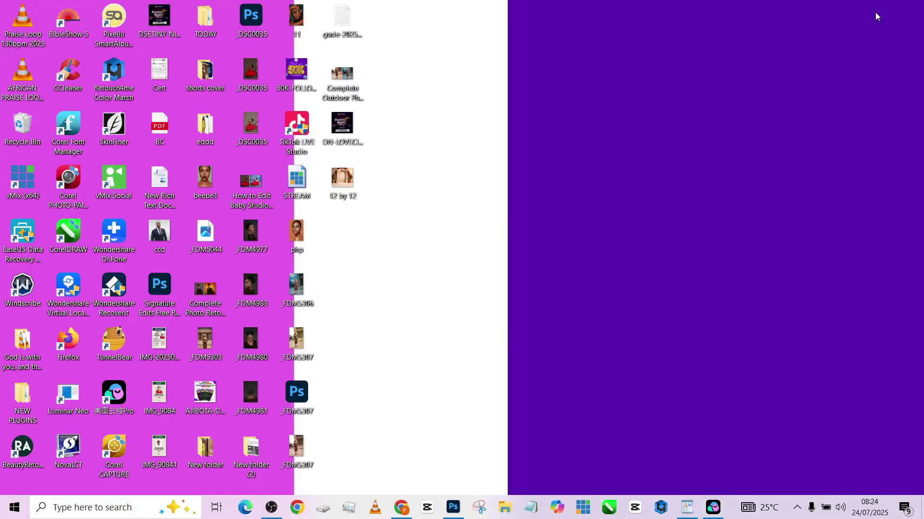
# Bring up the WordPad notes and open the Google Form link in Chrome.
pyautogui.click(687, 507)
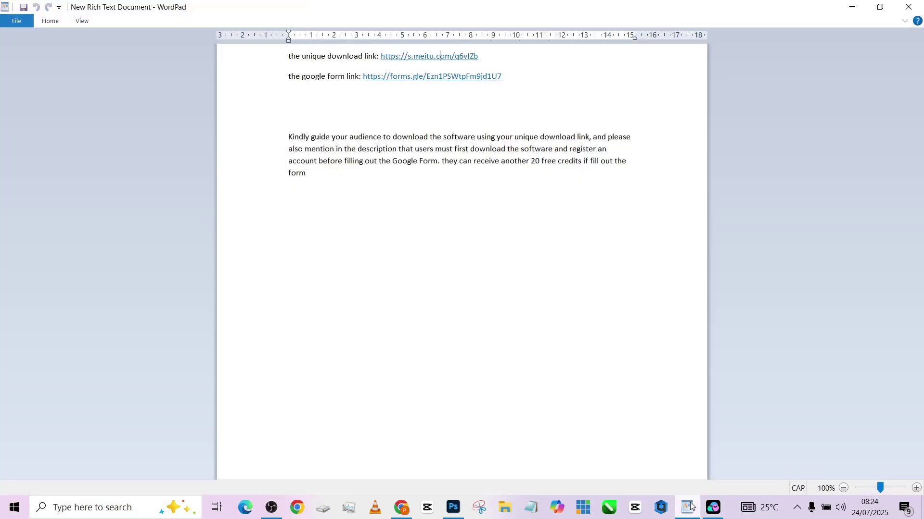
pyautogui.click(394, 78)
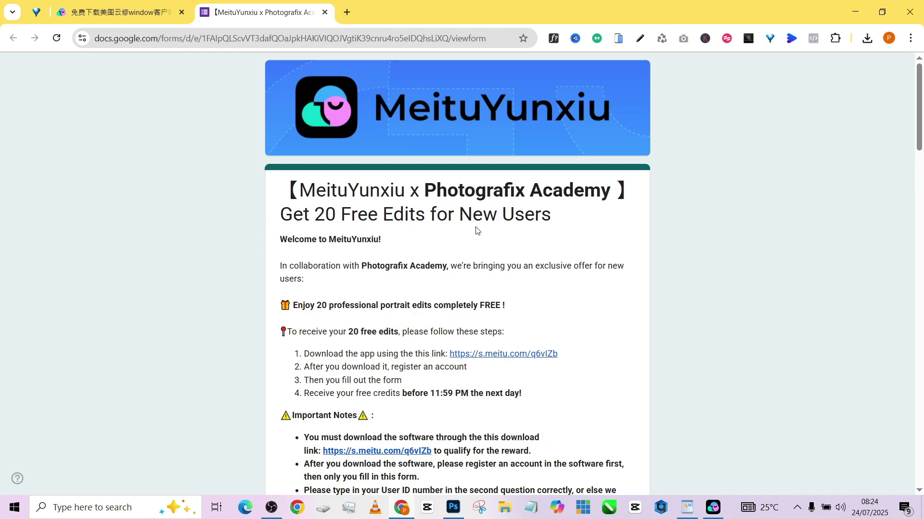
pyautogui.scroll(-1, 475, 230)
pyautogui.scroll(-1, 475, 229)
pyautogui.scroll(-1, 434, 187)
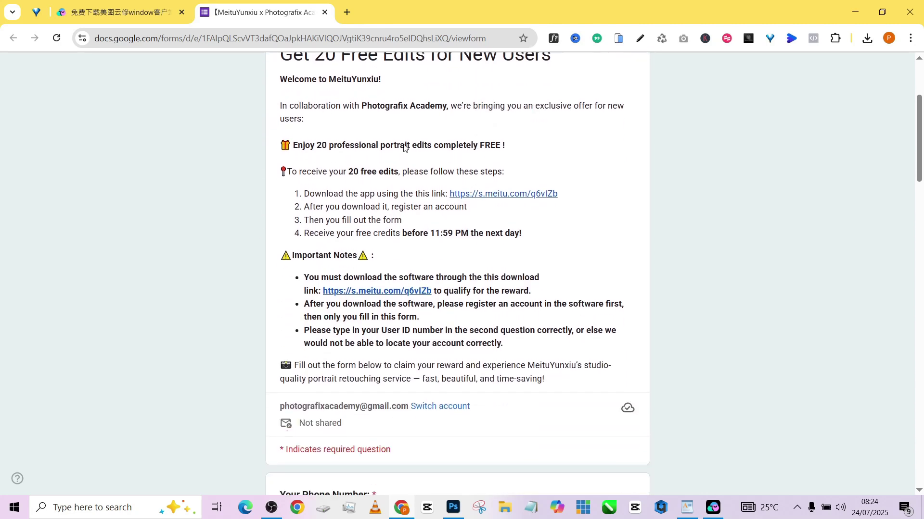
pyautogui.scroll(-1, 417, 225)
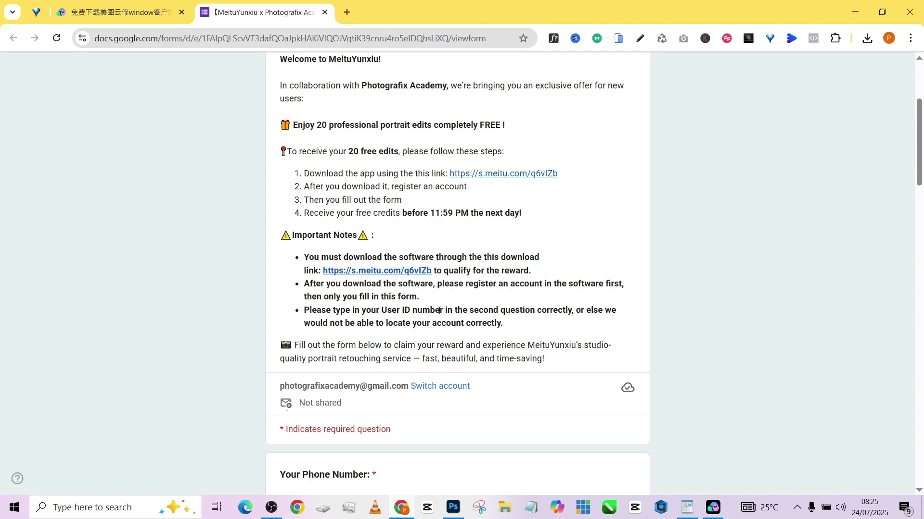
pyautogui.scroll(-2, 445, 288)
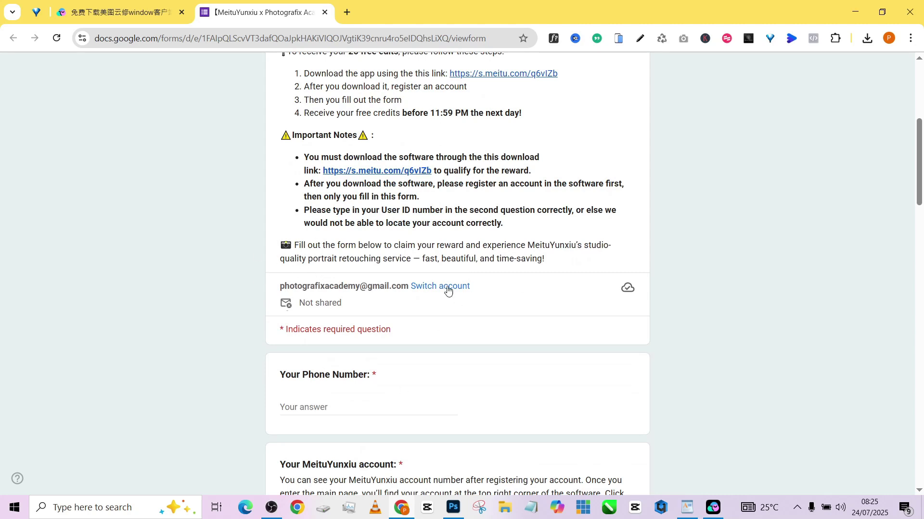
pyautogui.scroll(-3, 448, 292)
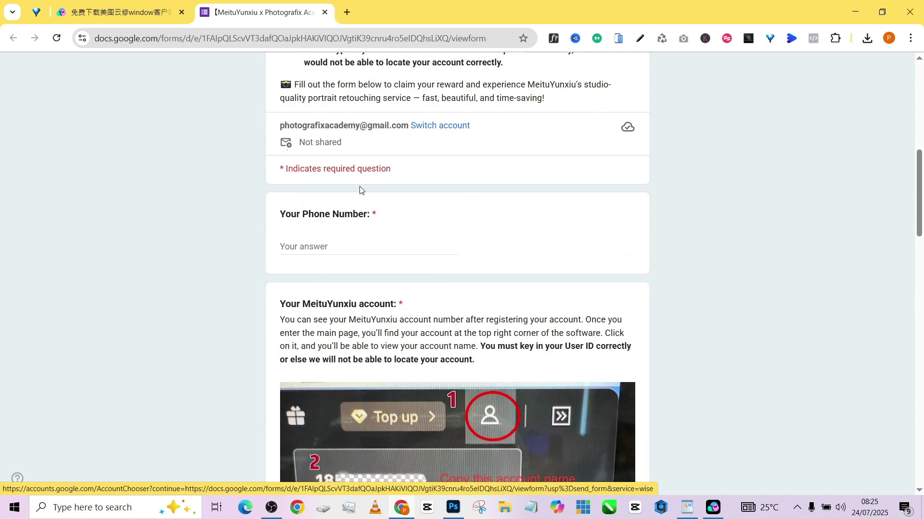
pyautogui.scroll(-1, 360, 190)
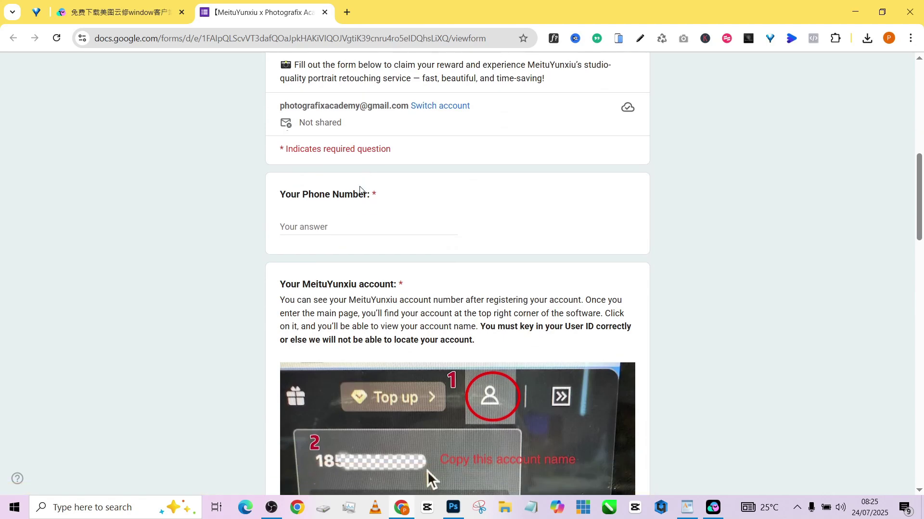
pyautogui.scroll(2, 359, 190)
pyautogui.scroll(2, 359, 190)
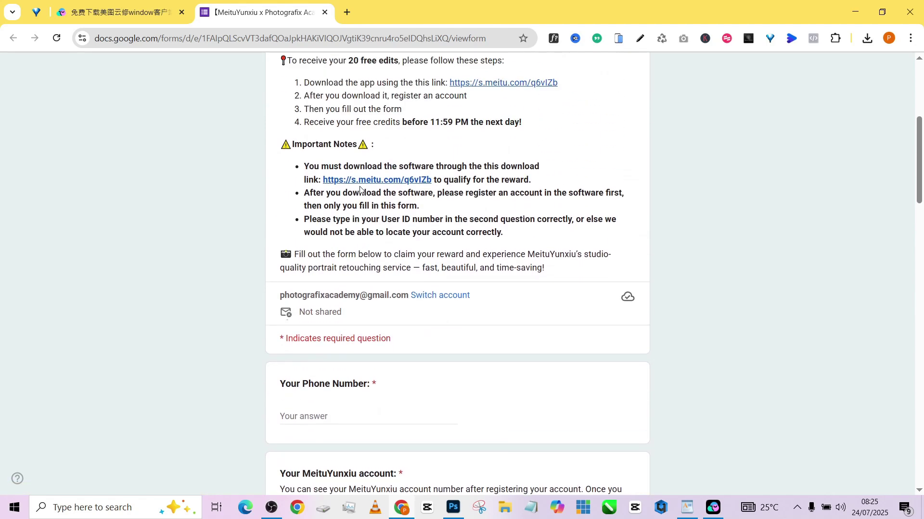
pyautogui.scroll(2, 359, 190)
pyautogui.scroll(2, 359, 190)
pyautogui.scroll(-5, 360, 189)
pyautogui.scroll(-2, 359, 189)
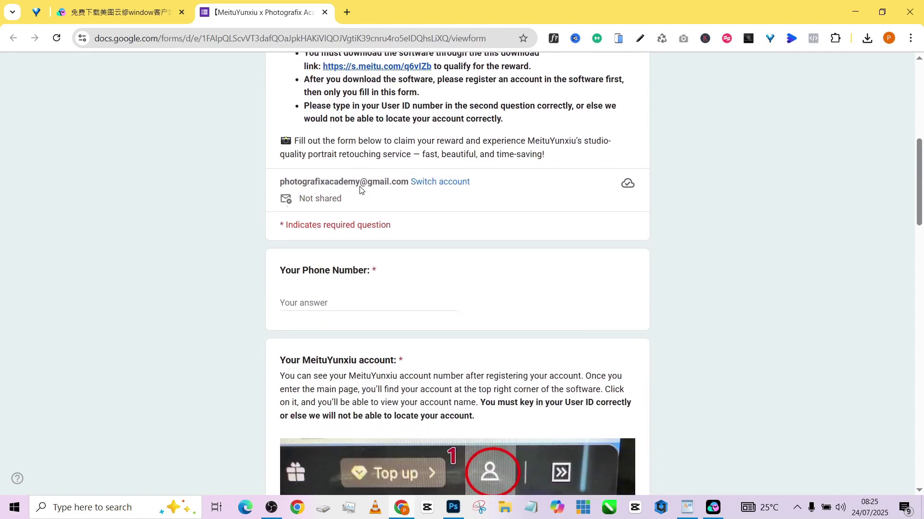
pyautogui.scroll(-1, 359, 190)
# Enter 12345678 as the Your Phone Number answer.
pyautogui.click(294, 267)
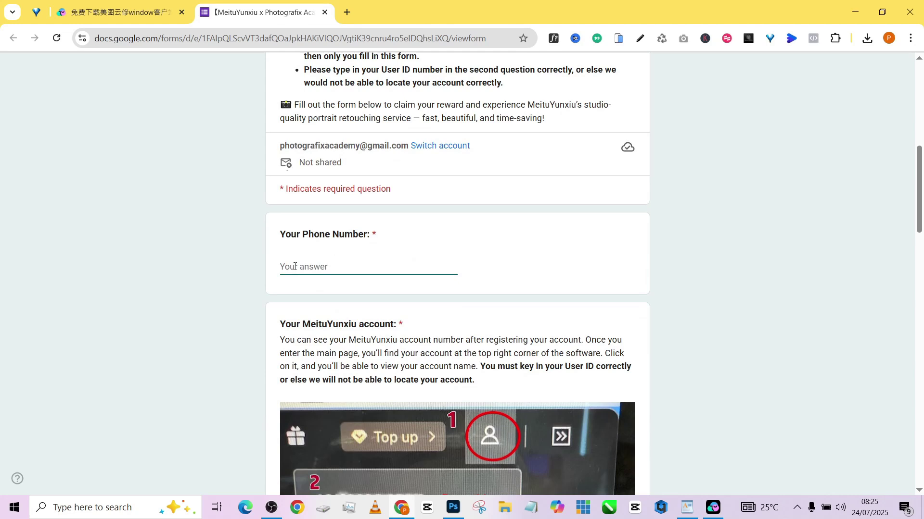
pyautogui.write('12')
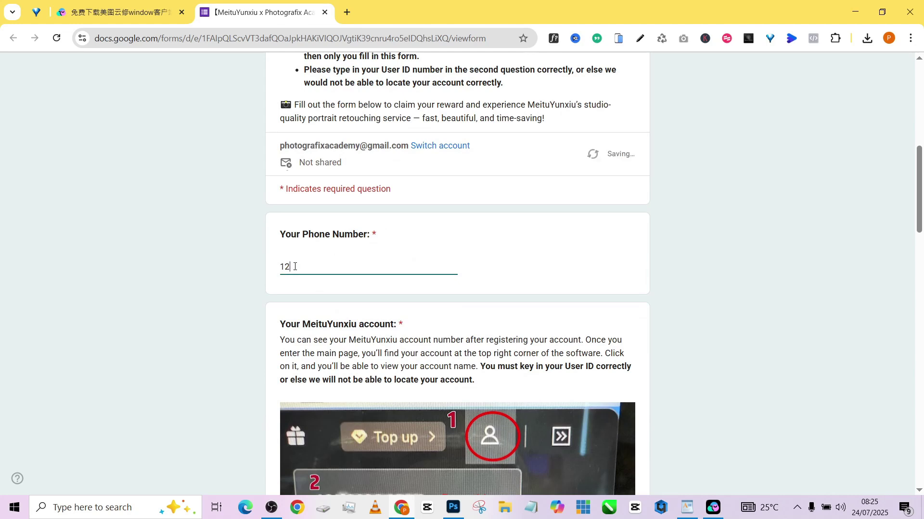
pyautogui.write('34567')
pyautogui.write('8')
pyautogui.scroll(-1, 353, 245)
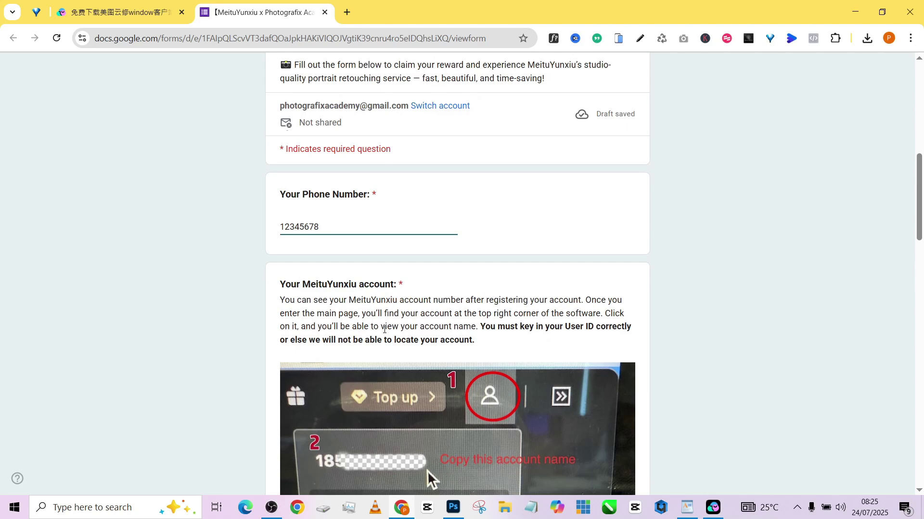
pyautogui.scroll(-3, 344, 300)
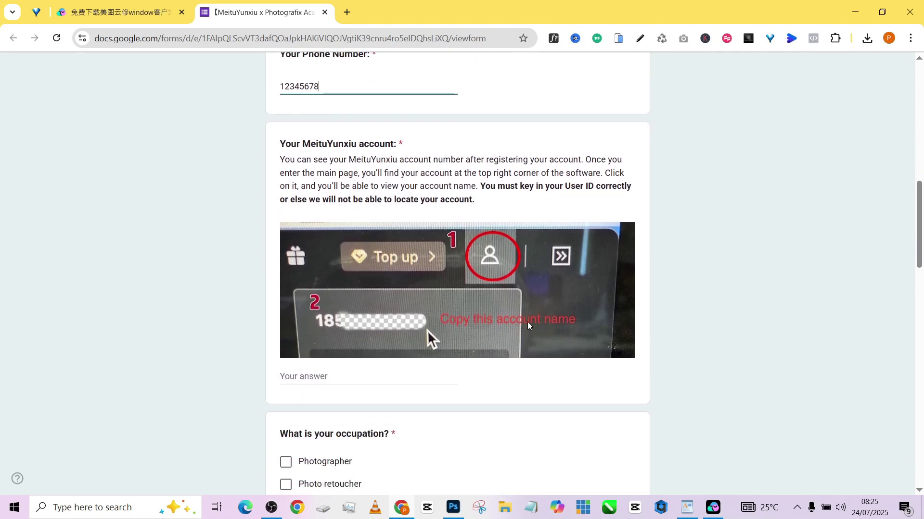
pyautogui.scroll(-3, 534, 331)
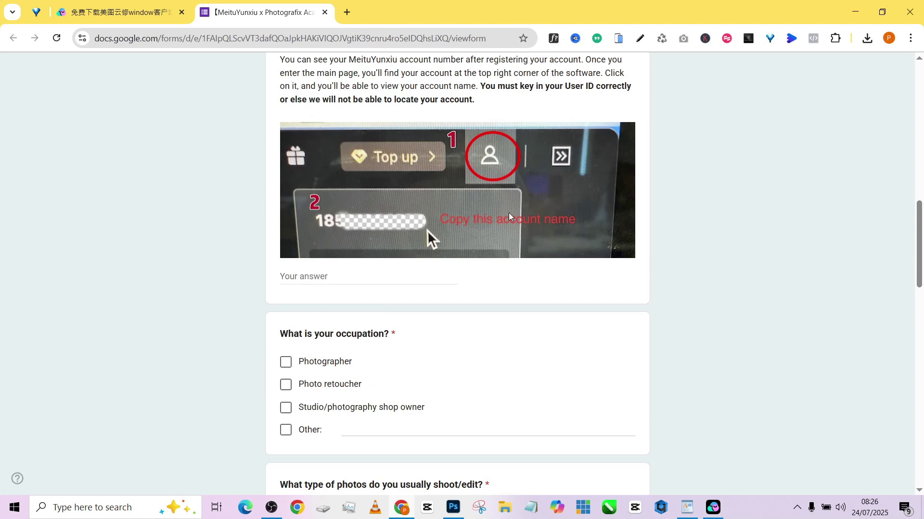
pyautogui.scroll(2, 474, 230)
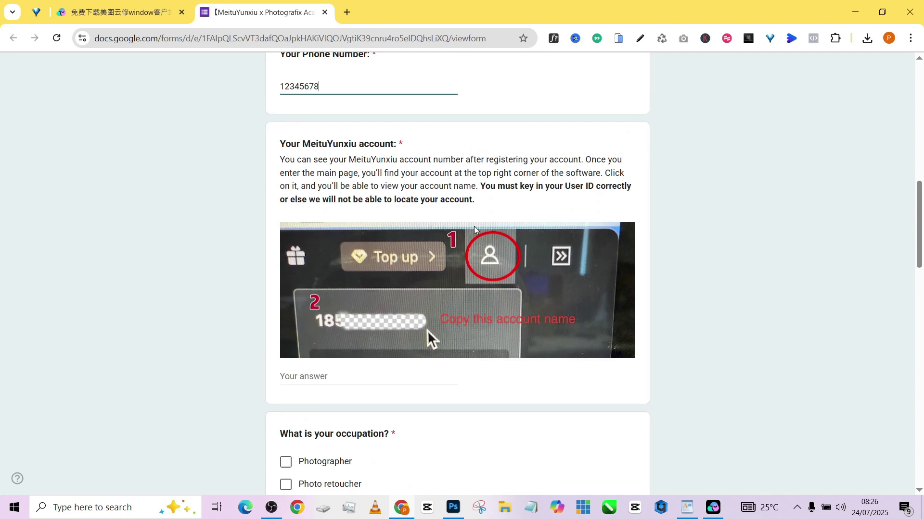
pyautogui.scroll(-1, 474, 230)
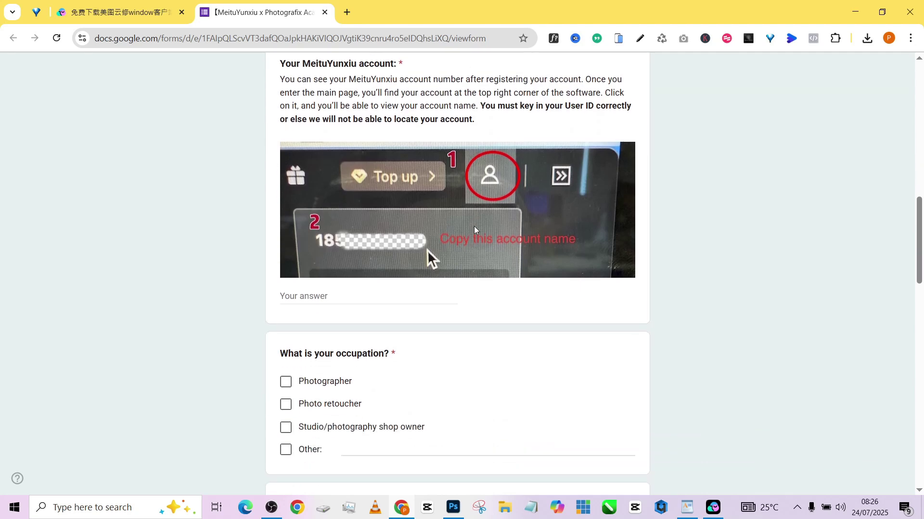
pyautogui.scroll(2, 474, 230)
pyautogui.scroll(-2, 475, 229)
pyautogui.scroll(-2, 474, 229)
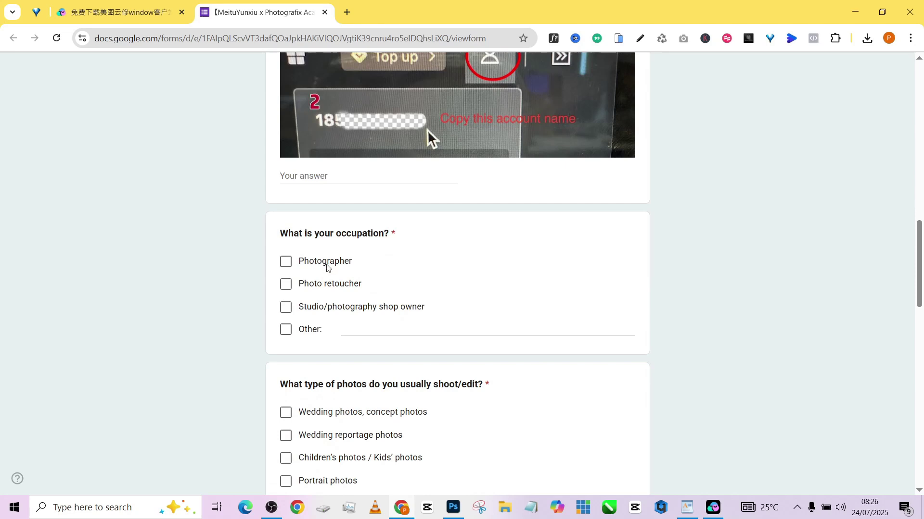
# Tick Photographer, Photo retoucher and Studio/photography shop owner as occupations.
pyautogui.click(286, 261)
pyautogui.click(286, 285)
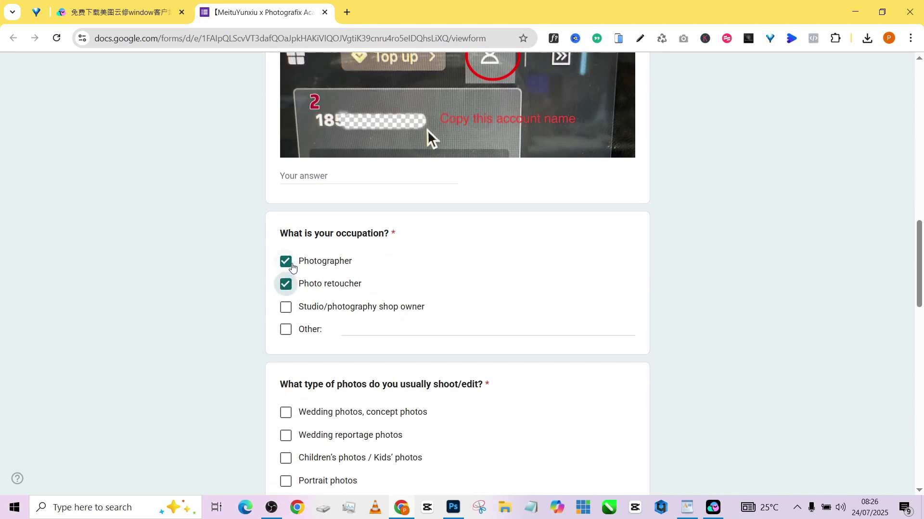
pyautogui.click(284, 309)
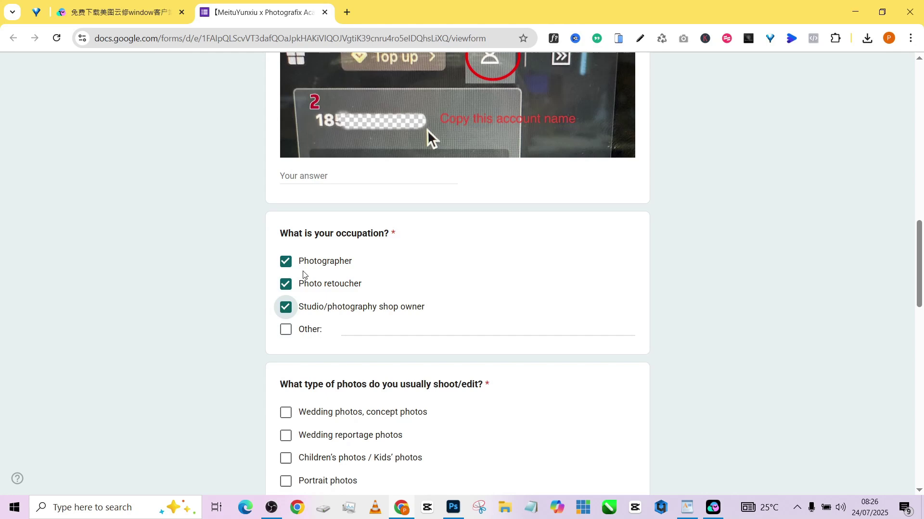
pyautogui.scroll(-2, 303, 277)
pyautogui.scroll(-1, 303, 274)
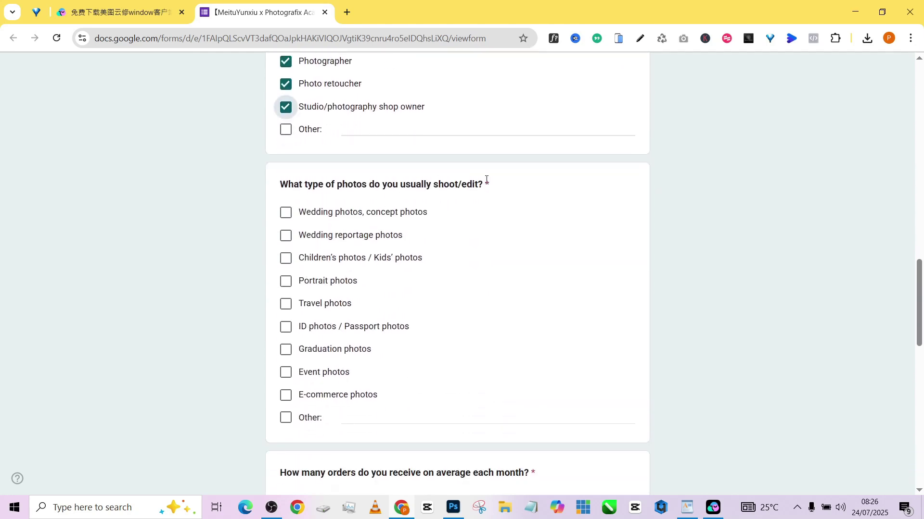
# Tick wedding, reportage, children's, portrait, travel and ID photo types; choose 100 orders and more.
pyautogui.click(287, 217)
pyautogui.click(290, 255)
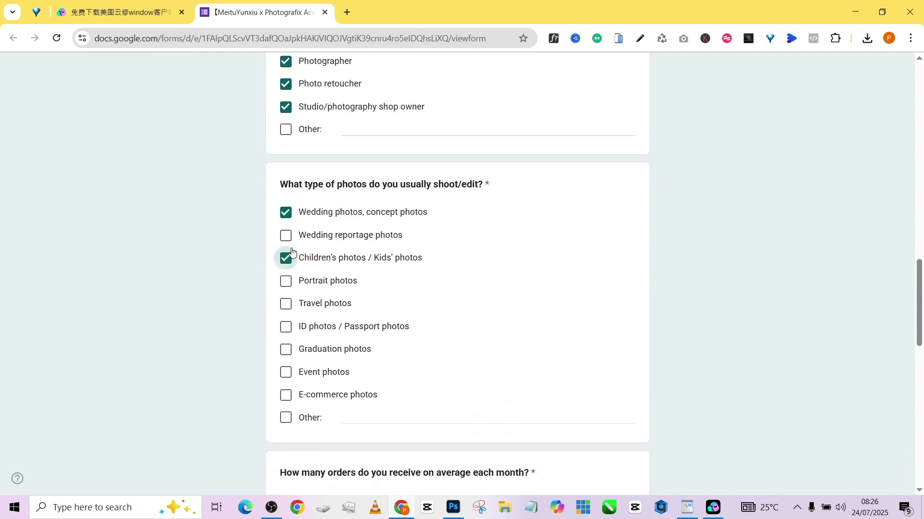
pyautogui.click(287, 238)
pyautogui.click(286, 283)
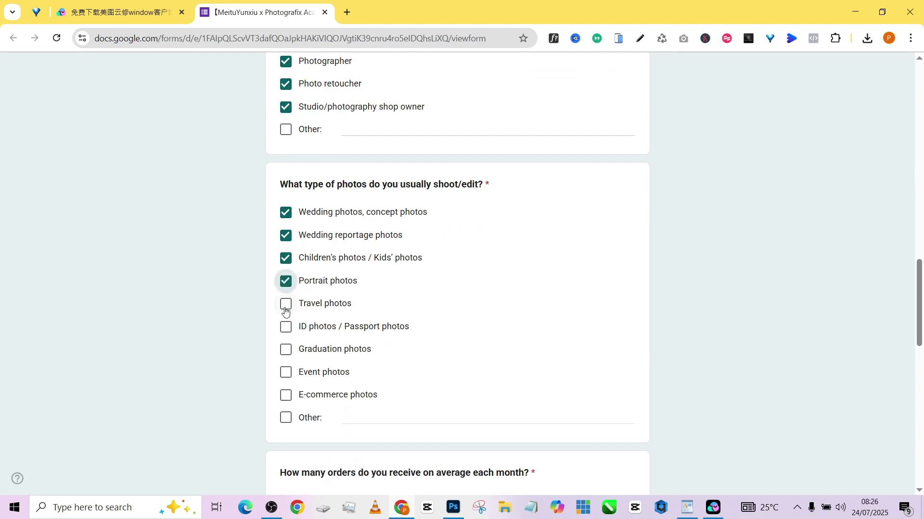
pyautogui.click(286, 306)
pyautogui.click(288, 331)
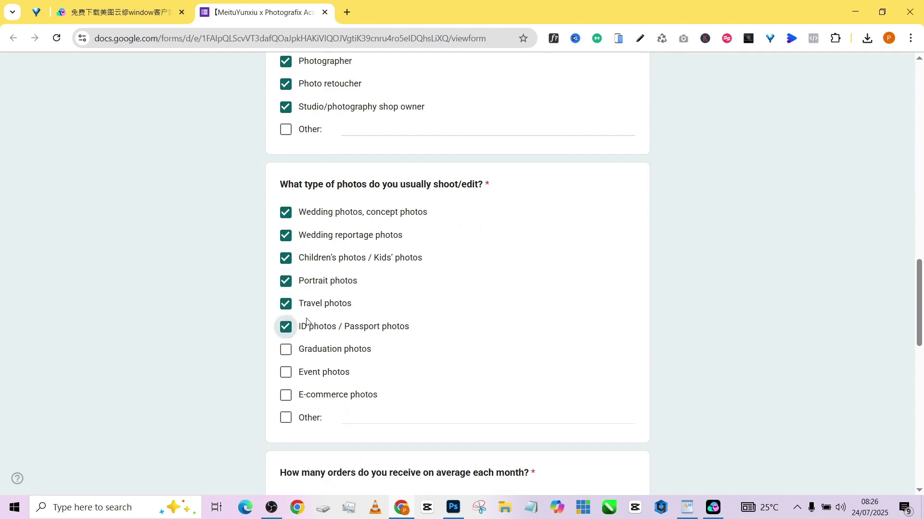
pyautogui.scroll(-3, 307, 323)
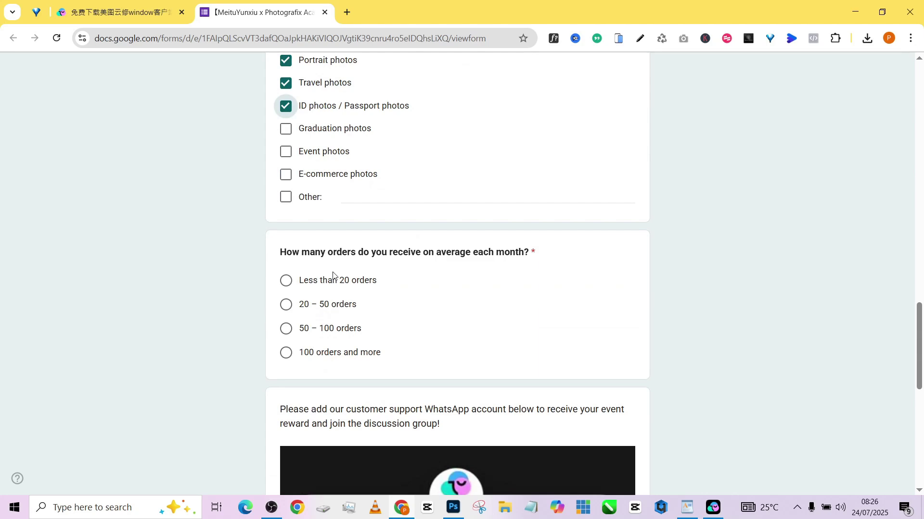
pyautogui.click(287, 355)
pyautogui.scroll(-4, 470, 330)
pyautogui.scroll(-3, 325, 264)
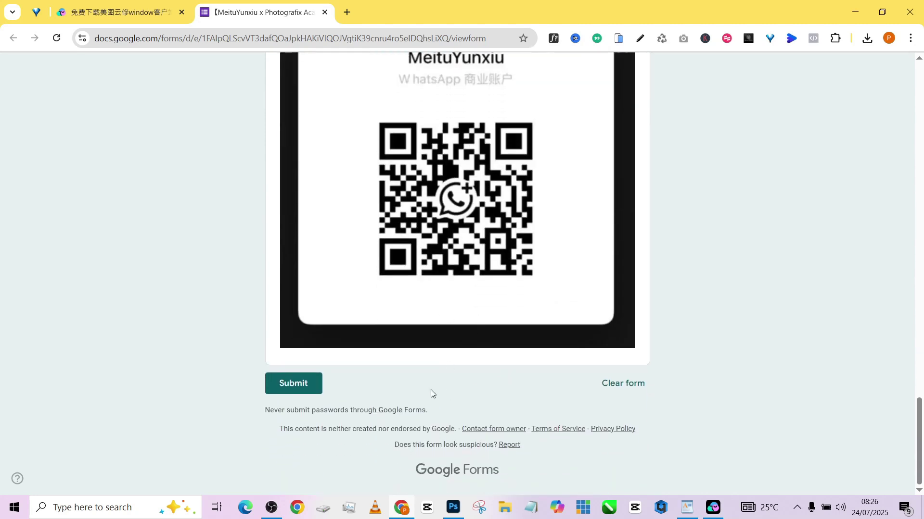
pyautogui.scroll(2, 431, 390)
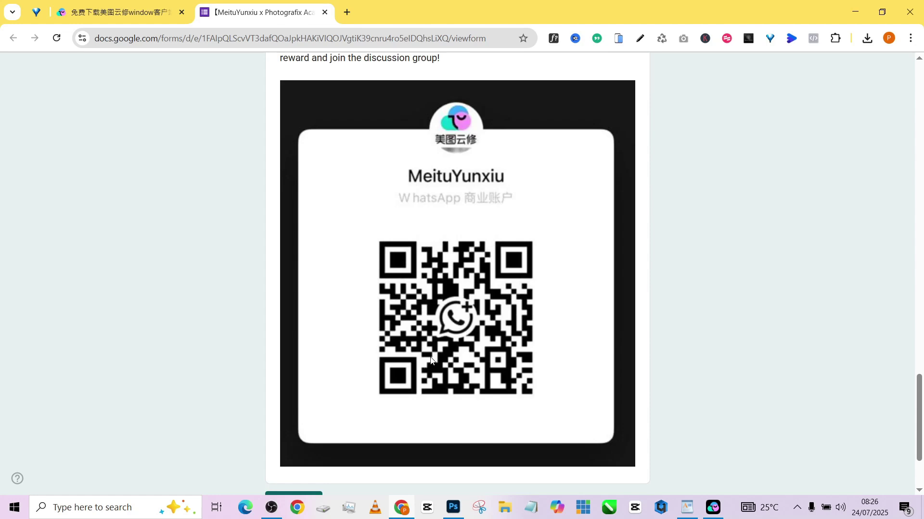
pyautogui.scroll(-2, 431, 360)
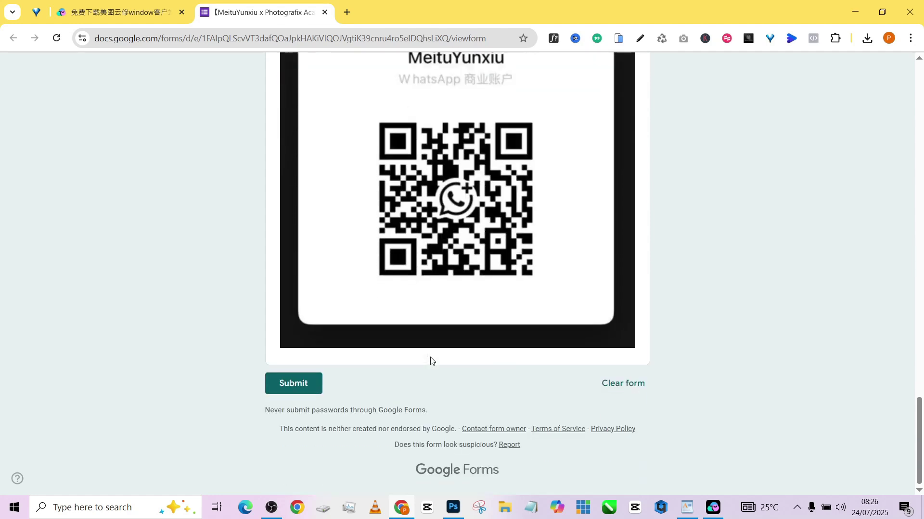
pyautogui.scroll(2, 430, 361)
pyautogui.scroll(3, 430, 361)
pyautogui.scroll(2, 431, 361)
pyautogui.scroll(2, 431, 359)
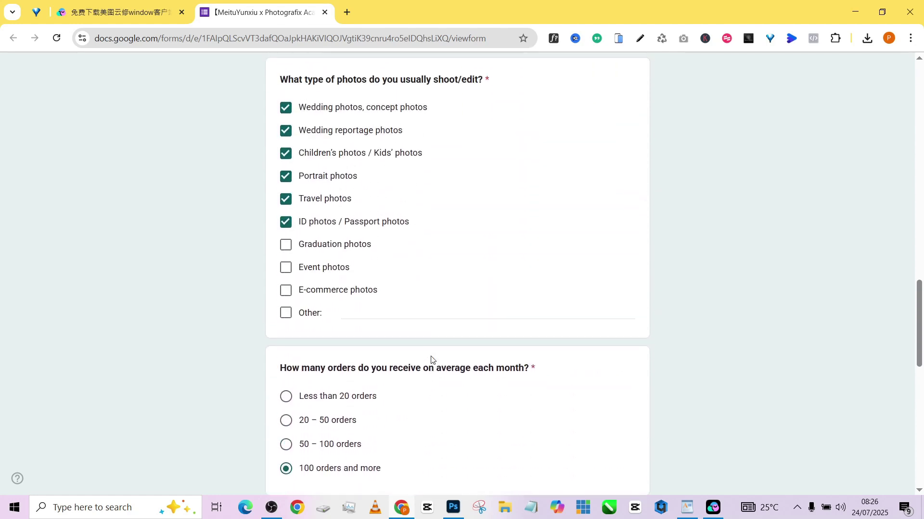
pyautogui.scroll(2, 430, 360)
pyautogui.scroll(3, 431, 360)
pyautogui.scroll(2, 431, 360)
pyautogui.scroll(1, 431, 359)
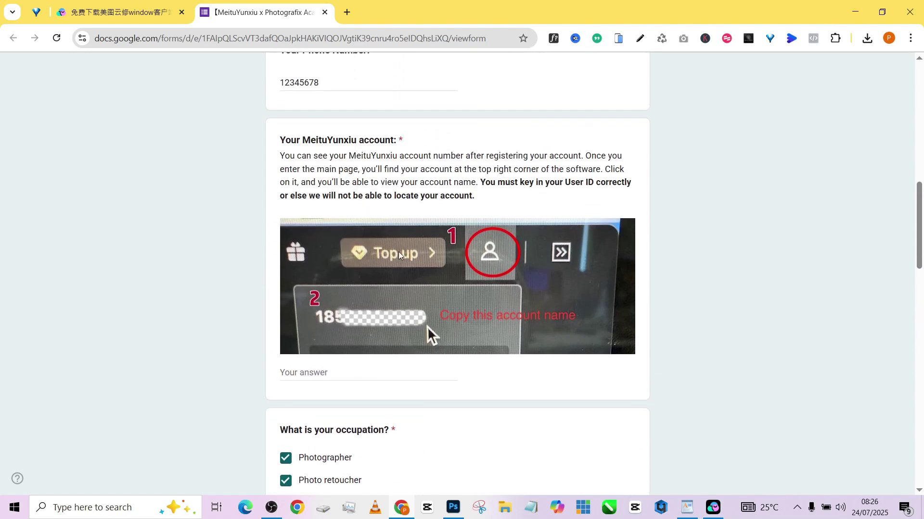
# Click into the MeituYunxiu account answer field.
pyautogui.click(312, 378)
# Switch to MeituYunxiu, view the account name in the account menu, and return to the form.
pyautogui.hotkey('alt', 'Tab')
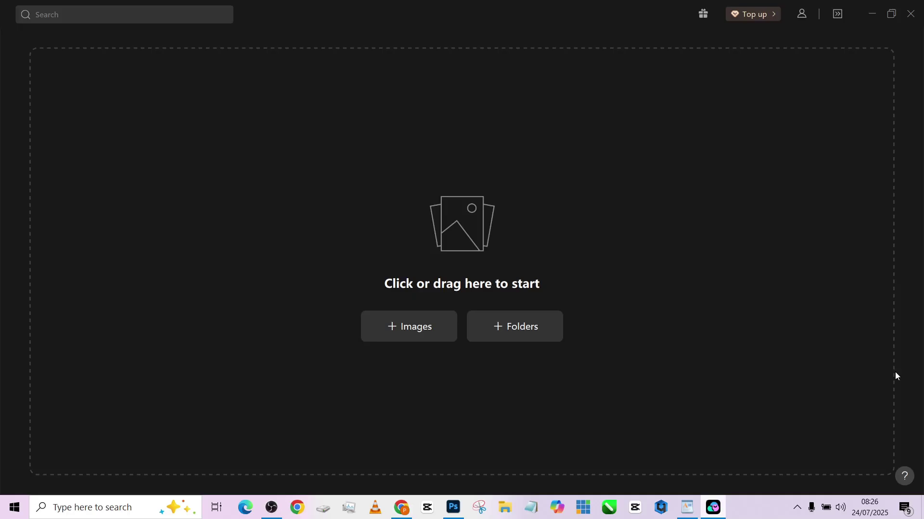
pyautogui.click(802, 15)
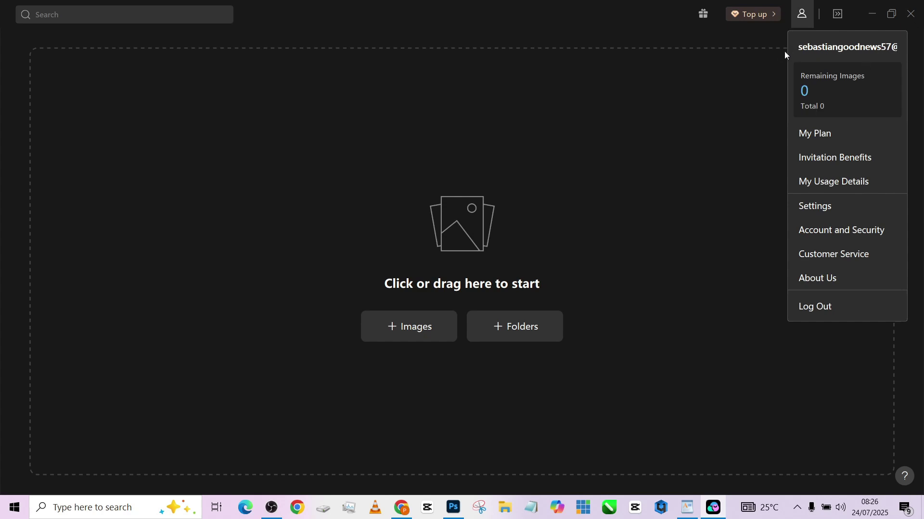
pyautogui.click(720, 511)
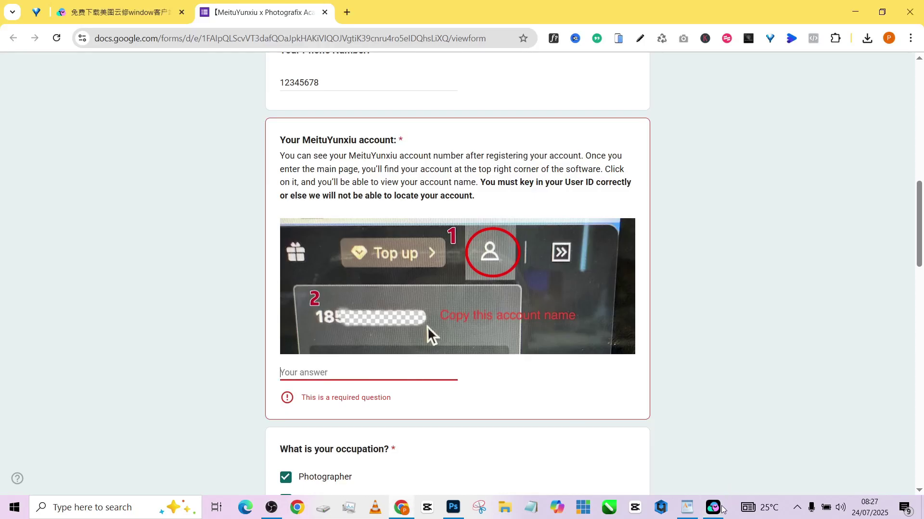
pyautogui.click(721, 508)
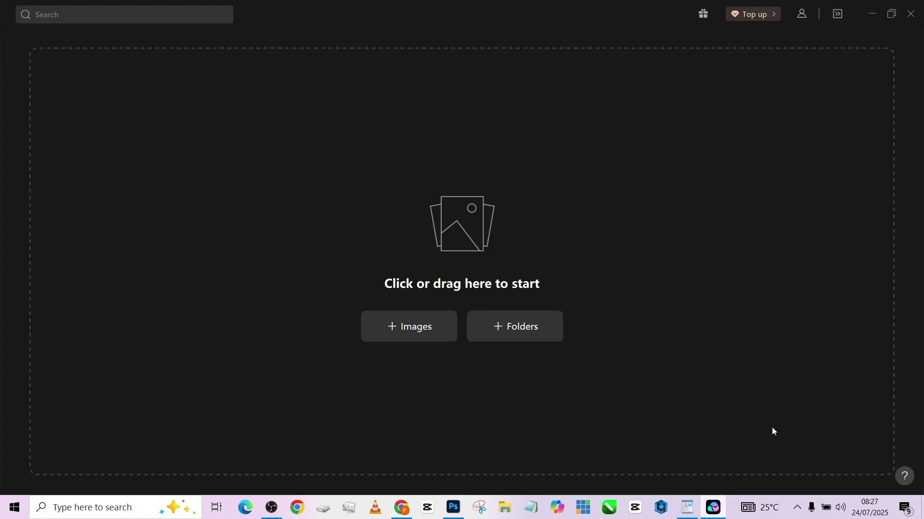
pyautogui.click(801, 13)
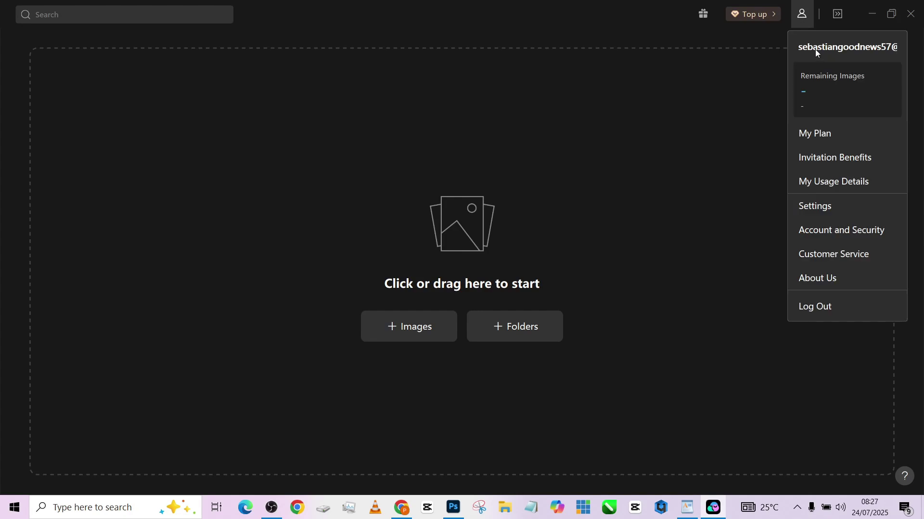
pyautogui.click(721, 509)
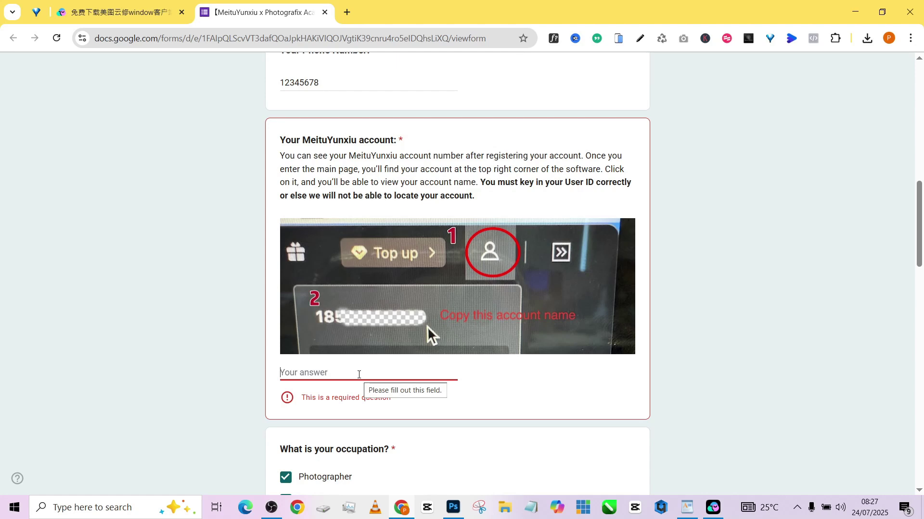
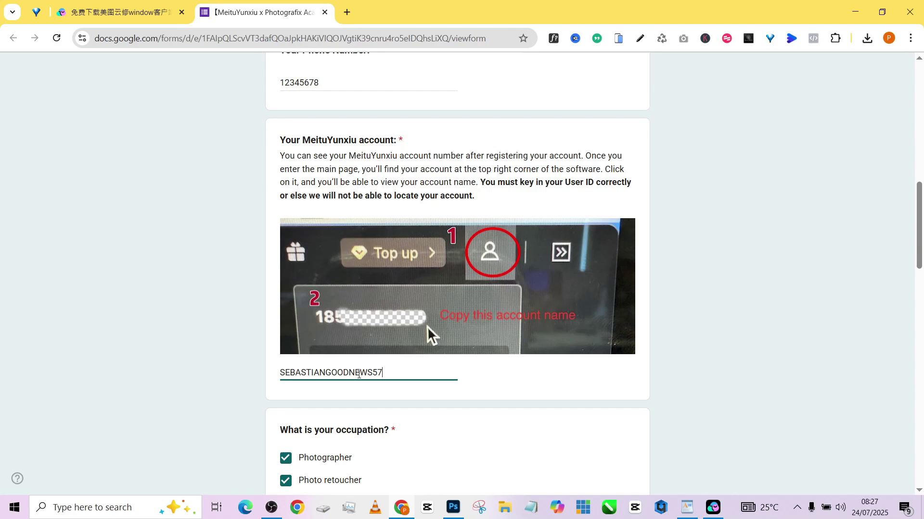
pyautogui.scroll(-3, 358, 374)
pyautogui.scroll(2, 359, 373)
pyautogui.scroll(3, 362, 366)
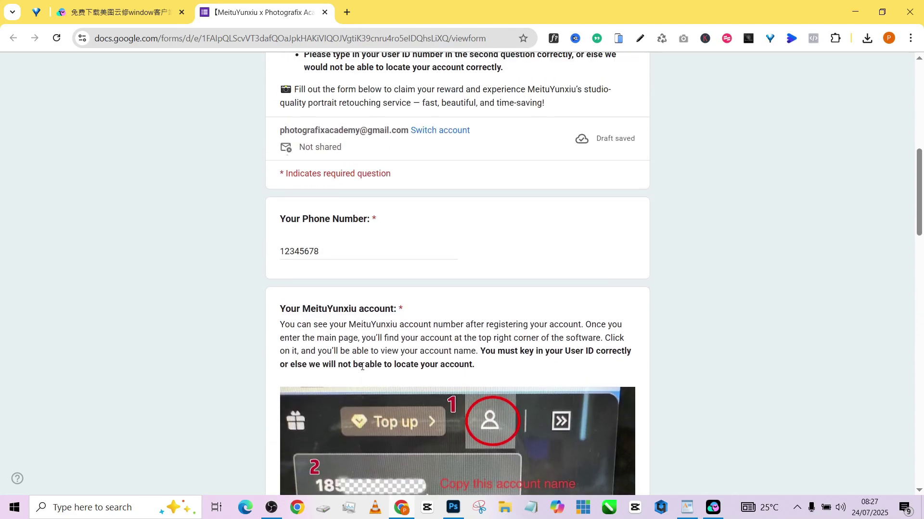
pyautogui.scroll(1, 362, 366)
# Erase the existing number from the Phone Number answer.
pyautogui.click(330, 342)
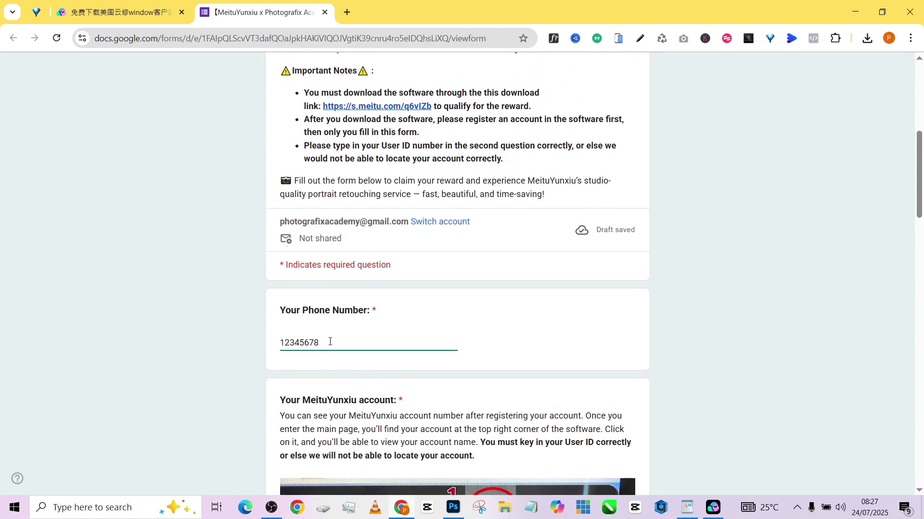
pyautogui.press('BackSpace')
pyautogui.press('BackSpace')
pyautogui.press('BackSpace')
pyautogui.press('BackSpace')
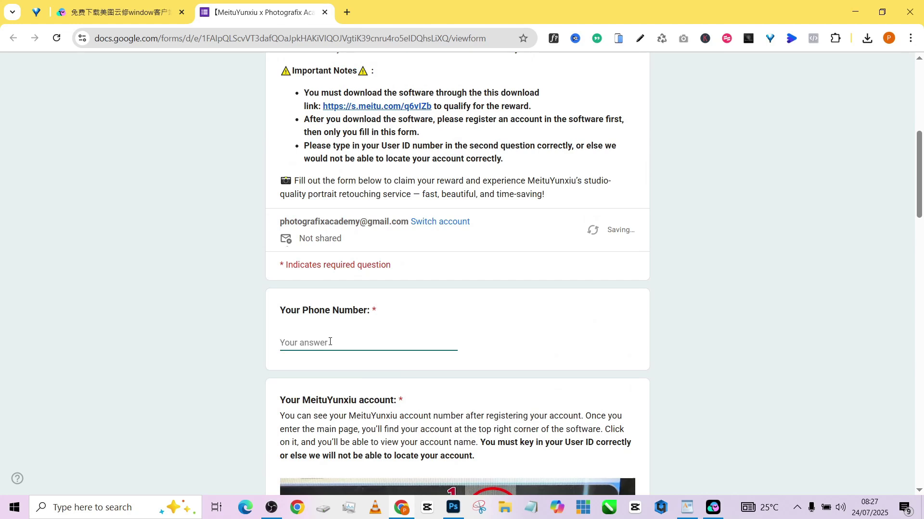
pyautogui.scroll(-10, 406, 277)
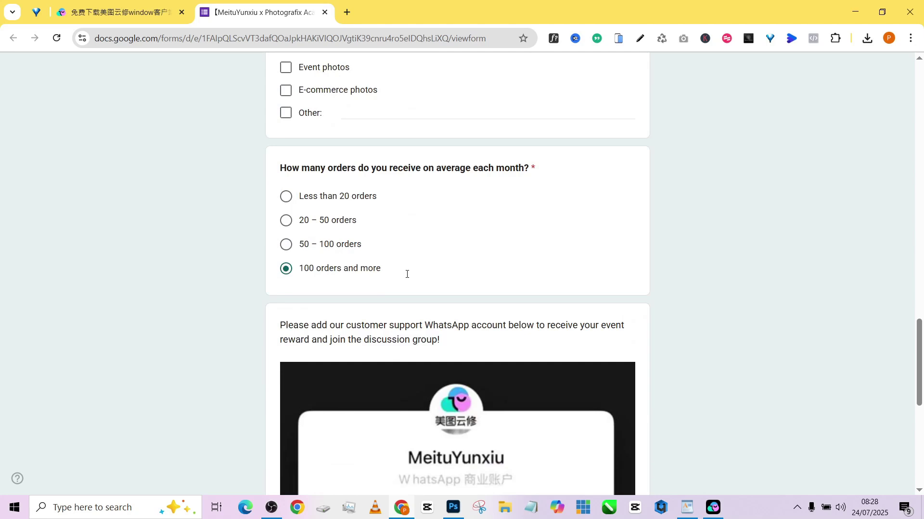
pyautogui.scroll(-5, 406, 275)
pyautogui.scroll(-1, 405, 274)
# Submit the completed Google Form for the free MeituYunxiu edits.
pyautogui.click(300, 383)
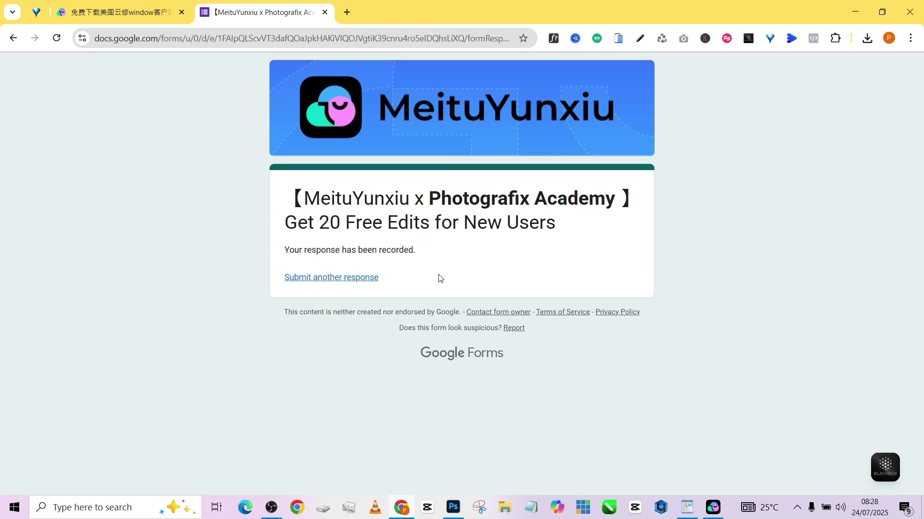
# Minimize Chrome and WordPad, restore MeituYunxiu Pro, and open its account menu.
pyautogui.click(847, 2)
pyautogui.click(846, 13)
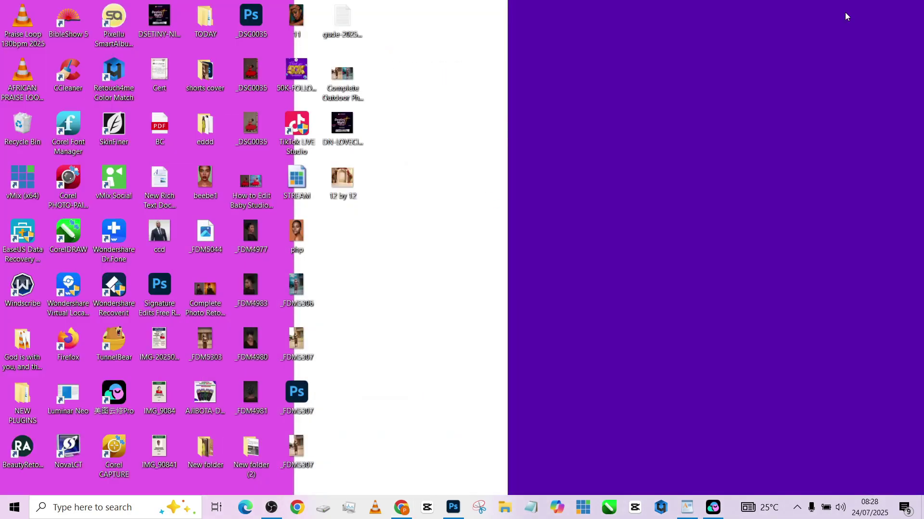
pyautogui.click(712, 512)
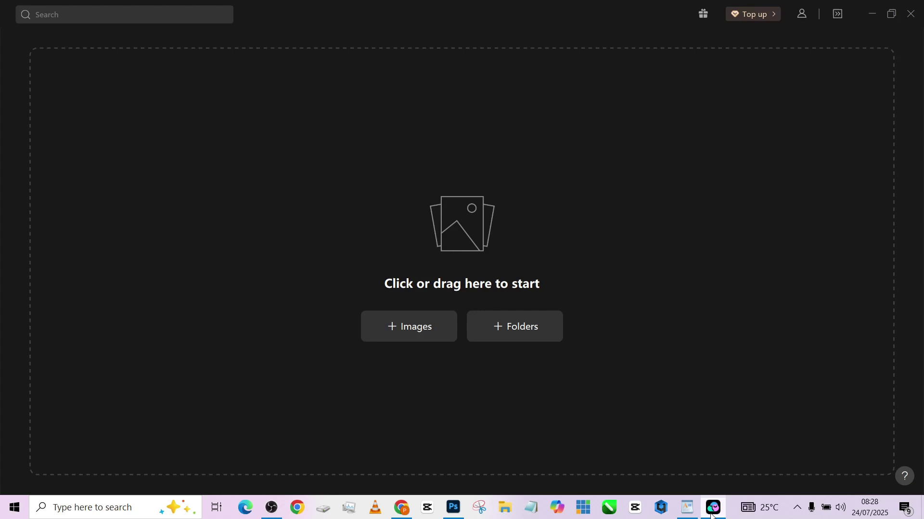
pyautogui.click(802, 15)
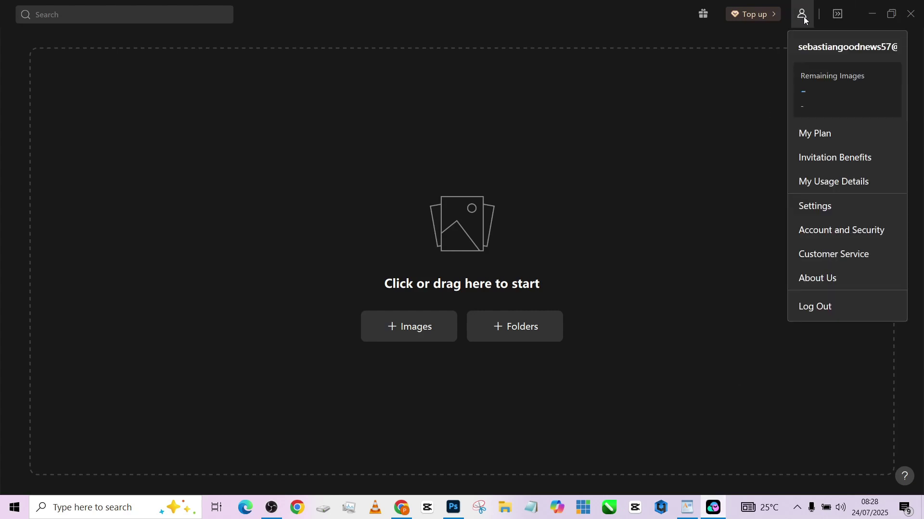